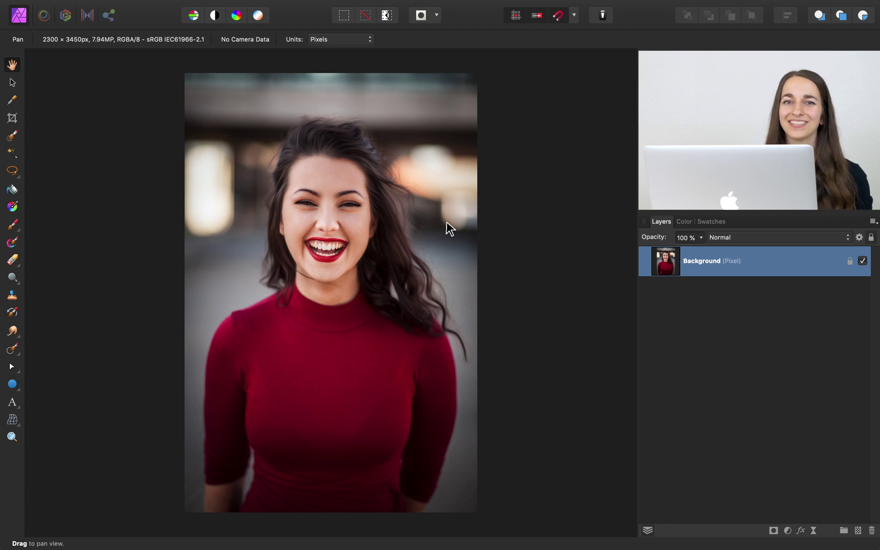
Start creating a swatch palette from an image, using Color Graded Portrait.jpg as the source
{"action": "left_click", "coordinate": [712, 222]}
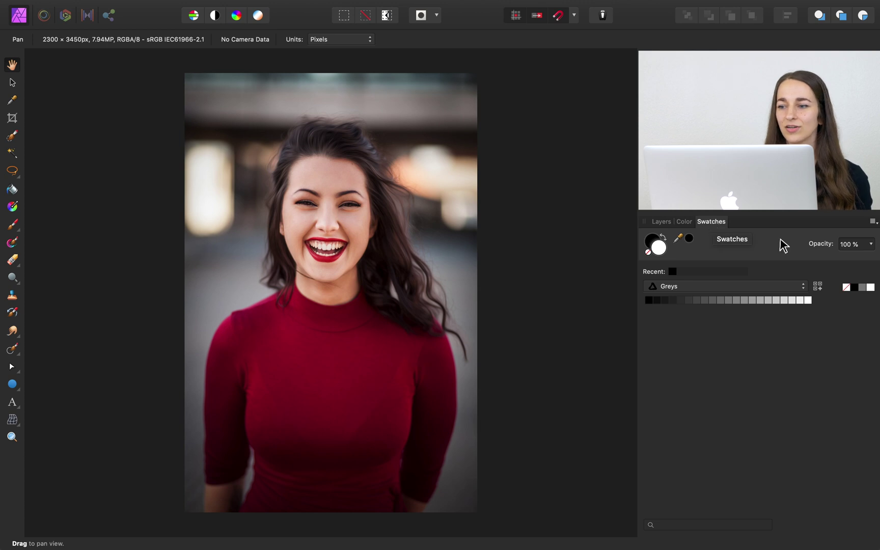
{"action": "left_click", "coordinate": [872, 222]}
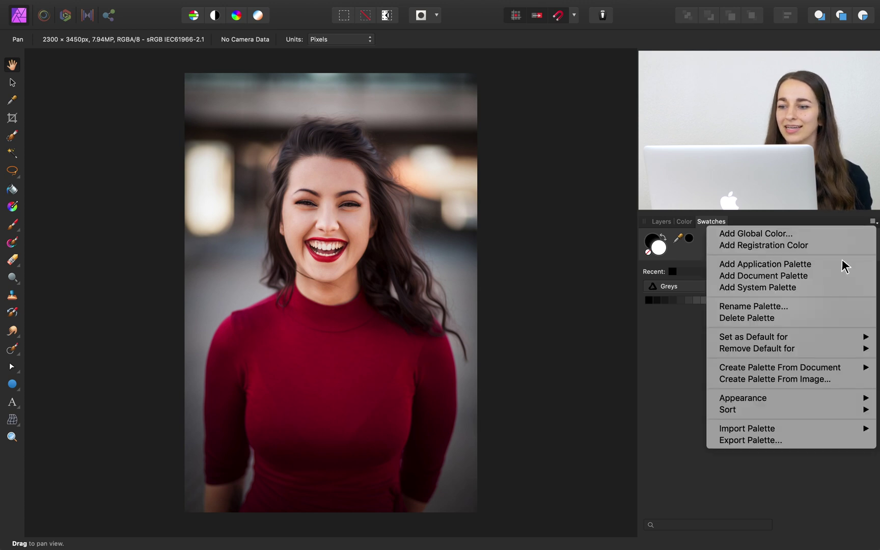
{"action": "left_click", "coordinate": [774, 380]}
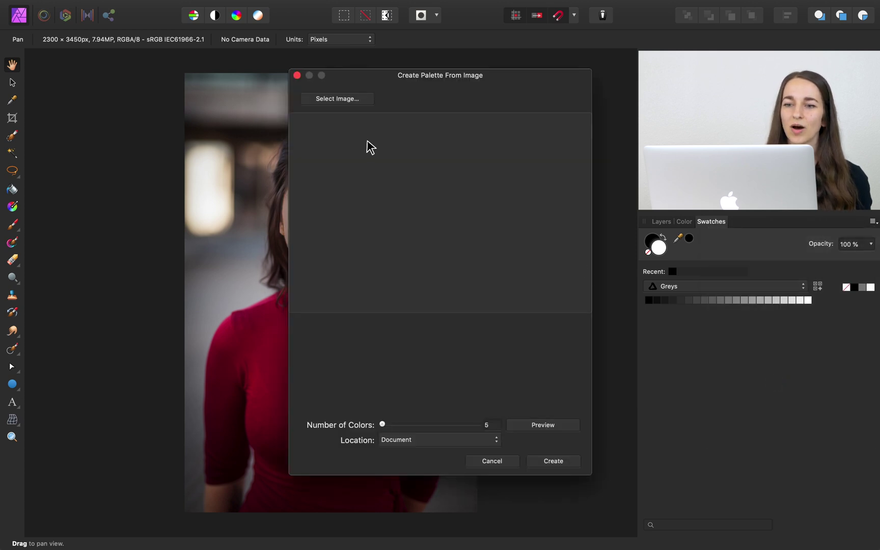
{"action": "left_click", "coordinate": [351, 101]}
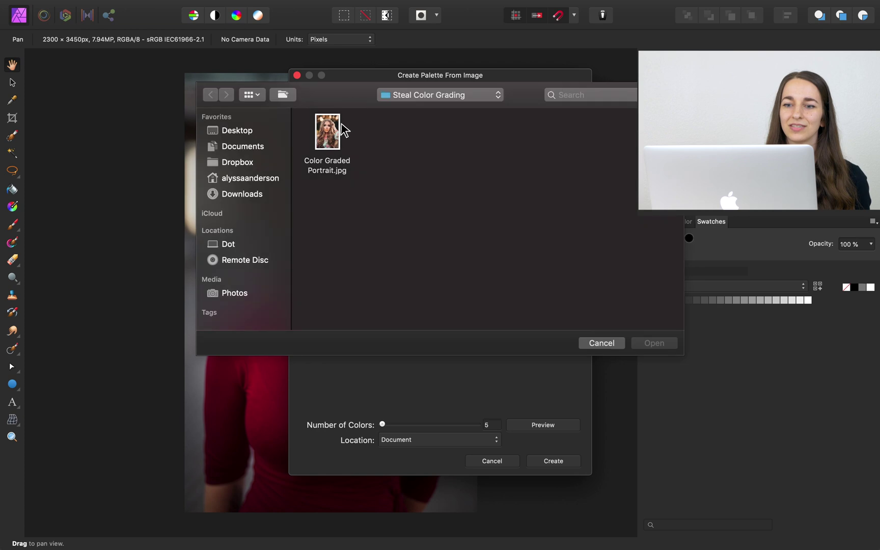
{"action": "left_click", "coordinate": [334, 137]}
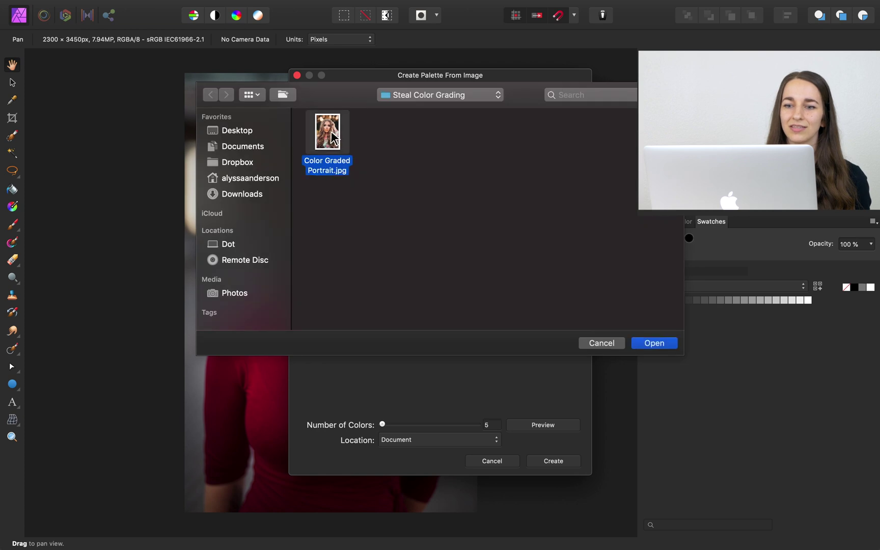
{"action": "left_click", "coordinate": [649, 345]}
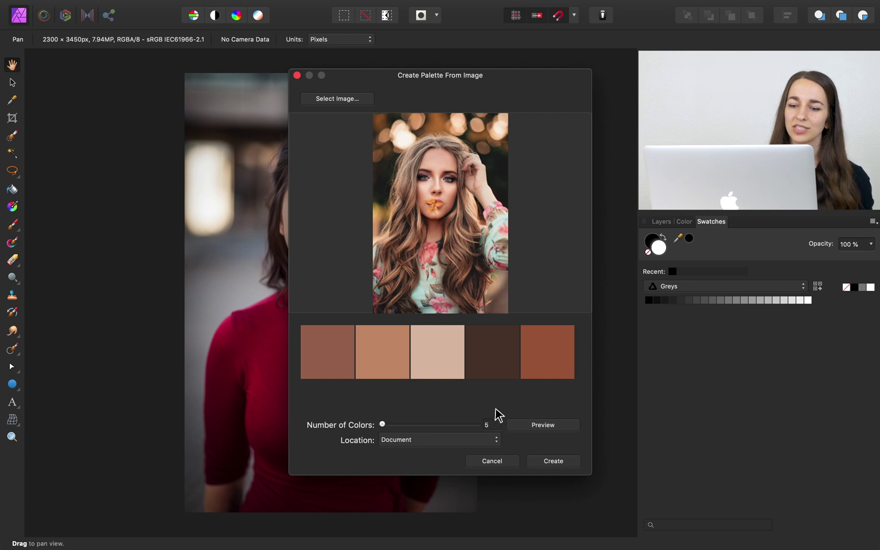
Set the number of colors to 3, preview the palette, and create it in the document
{"action": "double_click", "coordinate": [488, 425]}
{"action": "key", "text": "BackSpace"}
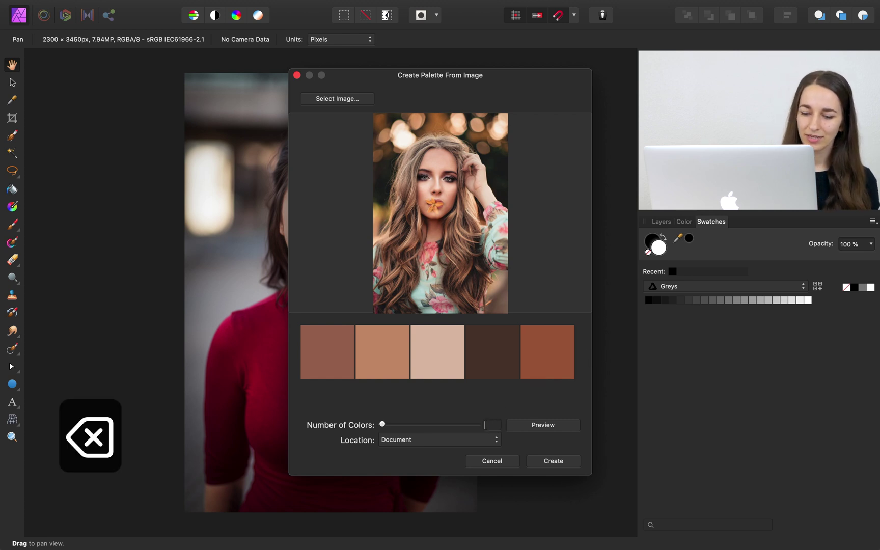
{"action": "type", "text": "3"}
{"action": "key", "text": "Return"}
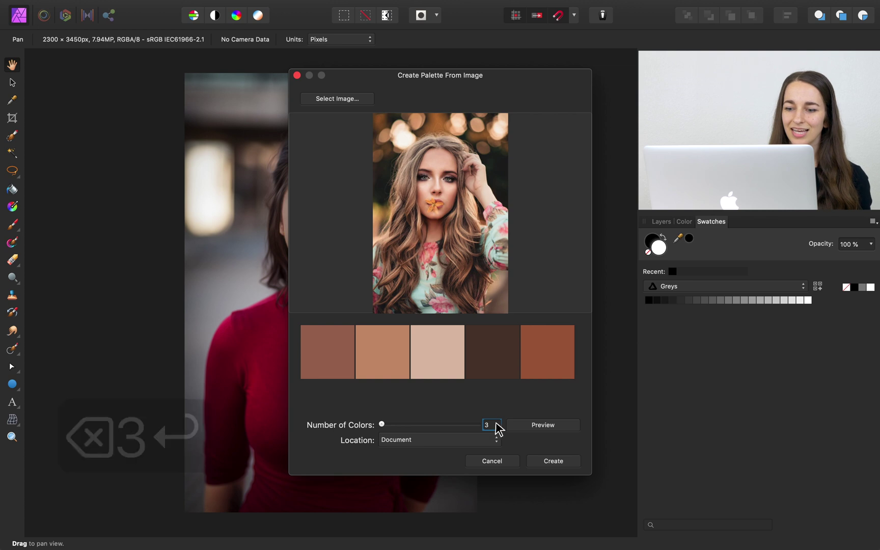
{"action": "left_click", "coordinate": [527, 425]}
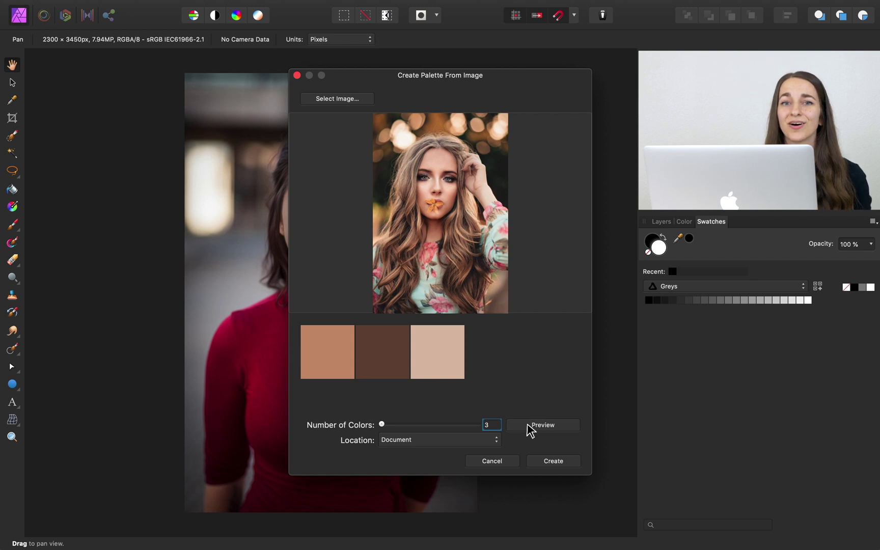
{"action": "left_click", "coordinate": [541, 463]}
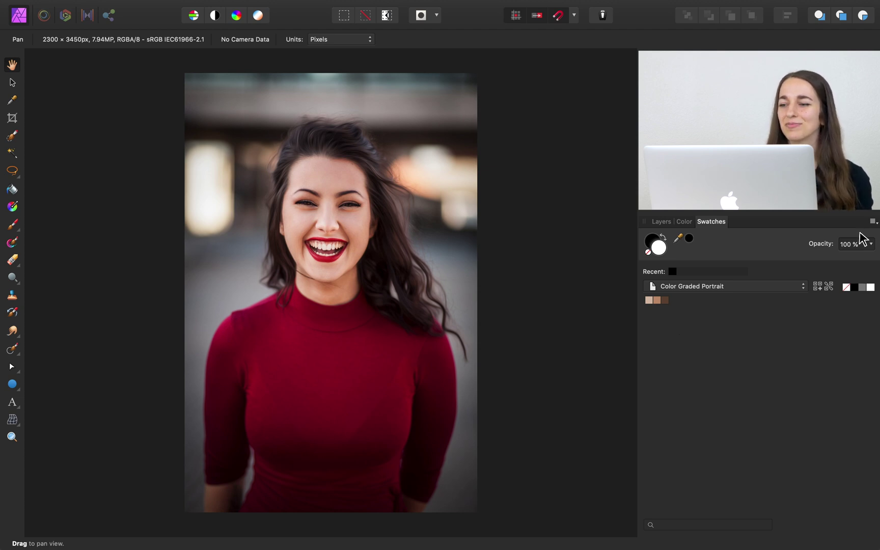
Change the appearance of the palette swatches to Large
{"action": "left_click", "coordinate": [871, 221]}
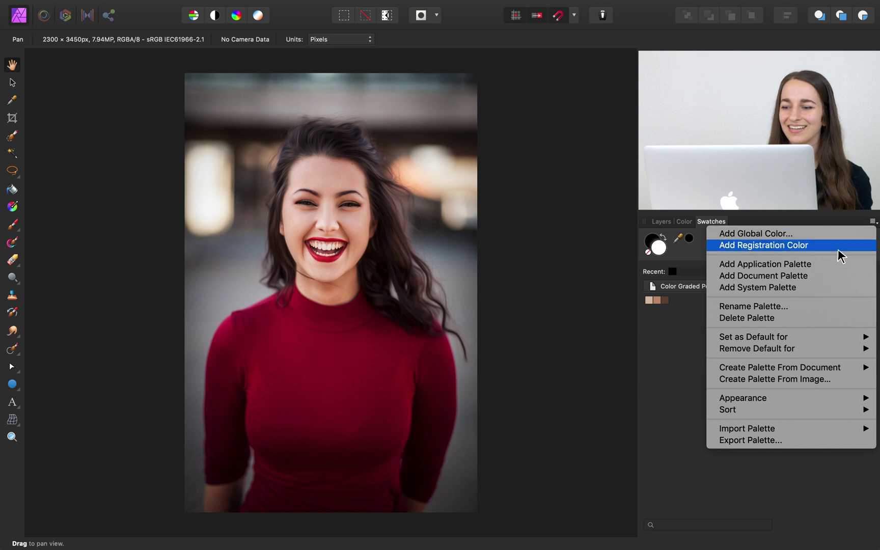
{"action": "mouse_move", "coordinate": [764, 400]}
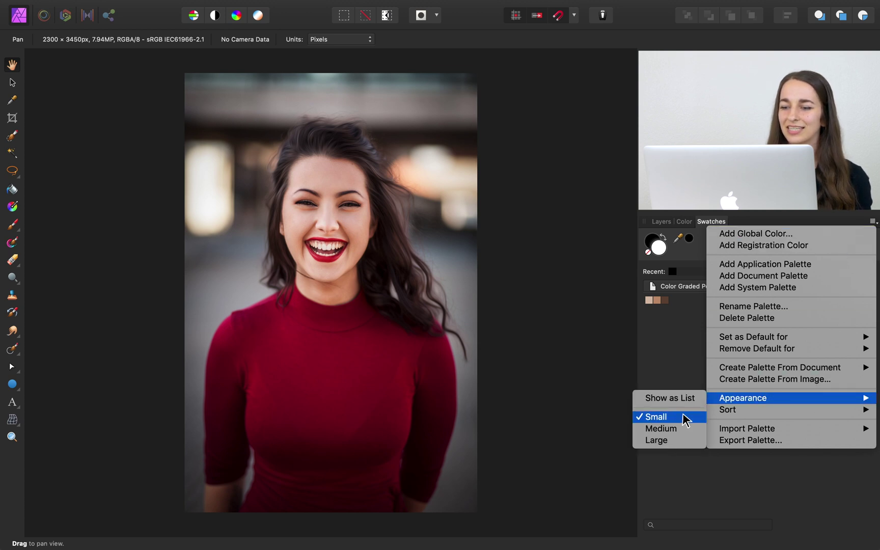
{"action": "left_click", "coordinate": [671, 441]}
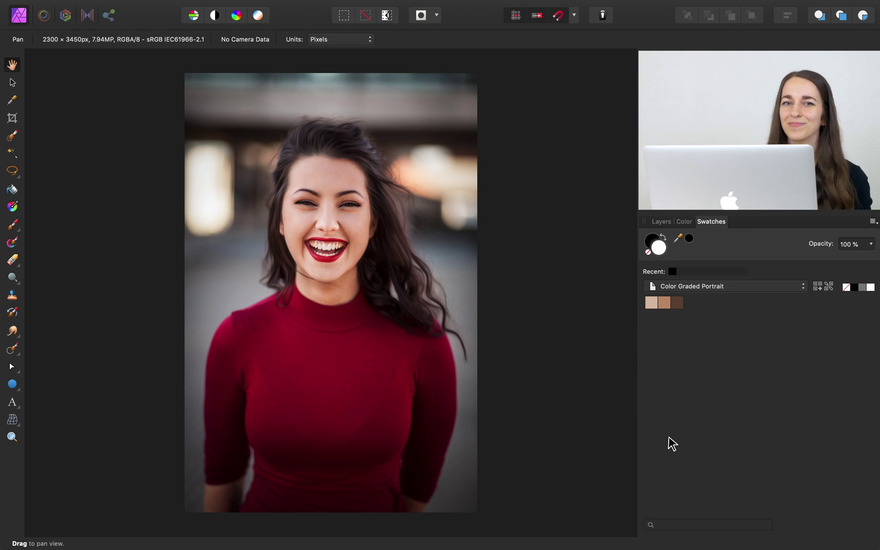
Add a Gradient Map adjustment above the Background layer
{"action": "left_click", "coordinate": [662, 221]}
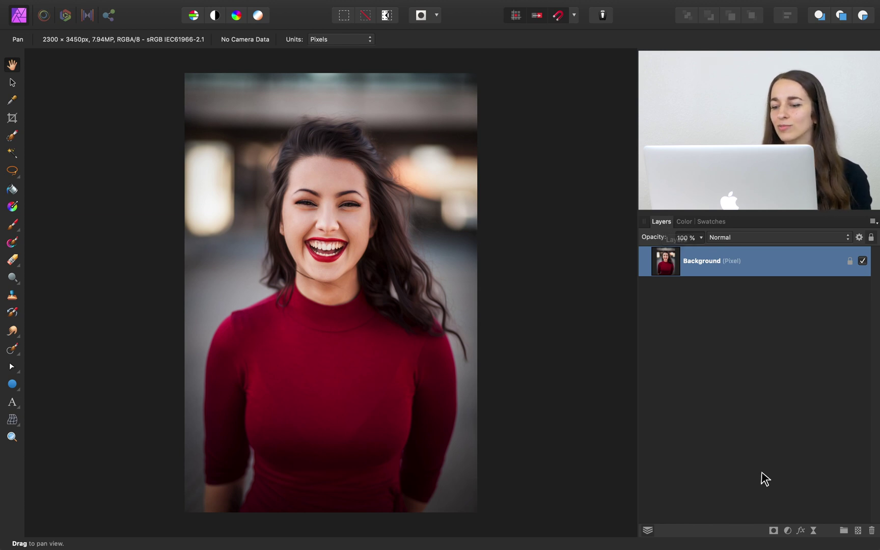
{"action": "left_click", "coordinate": [787, 530]}
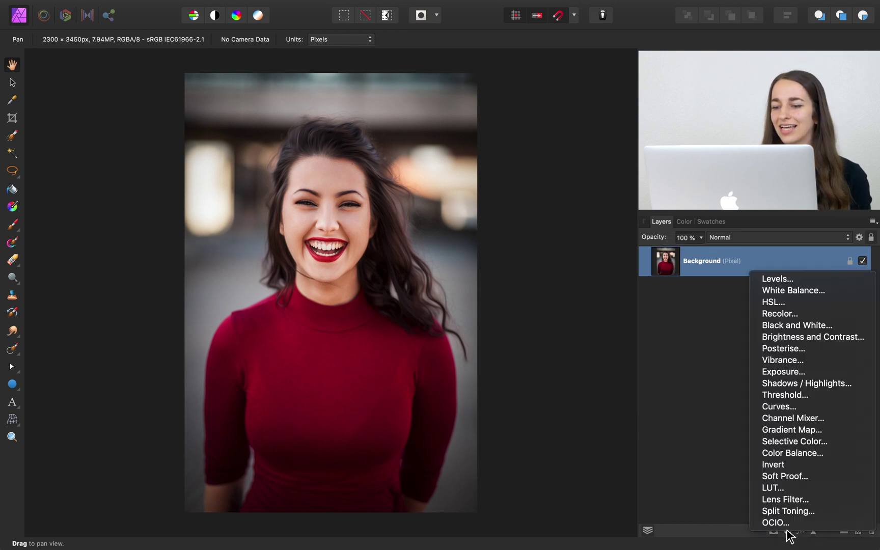
{"action": "left_click", "coordinate": [796, 431]}
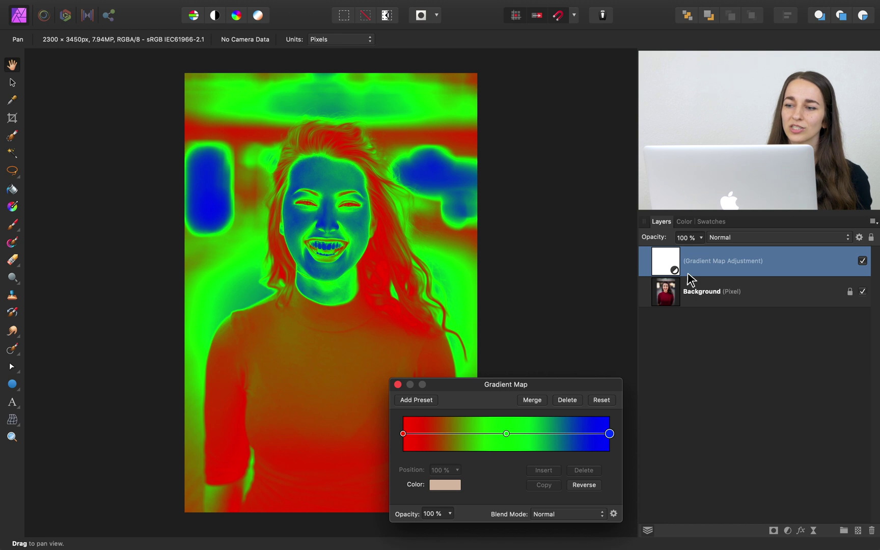
Recolor the gradient map's red 0% stop with the dark brown swatch sampled from the Color Graded Portrait palette
{"action": "left_click", "coordinate": [714, 222]}
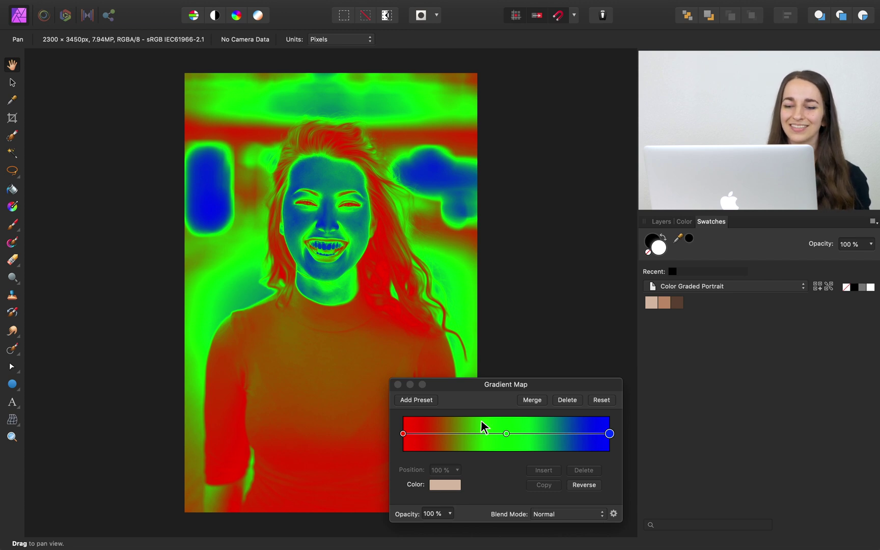
{"action": "left_click", "coordinate": [402, 433]}
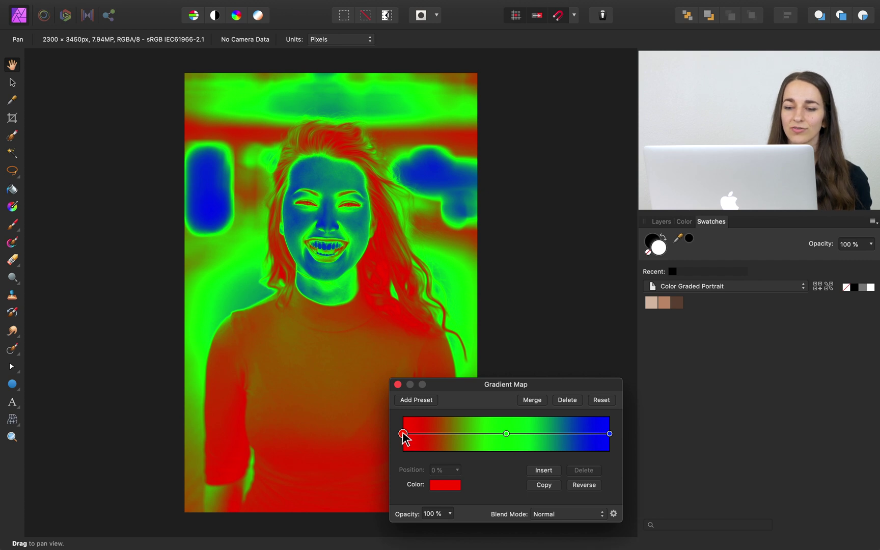
{"action": "left_click", "coordinate": [450, 485]}
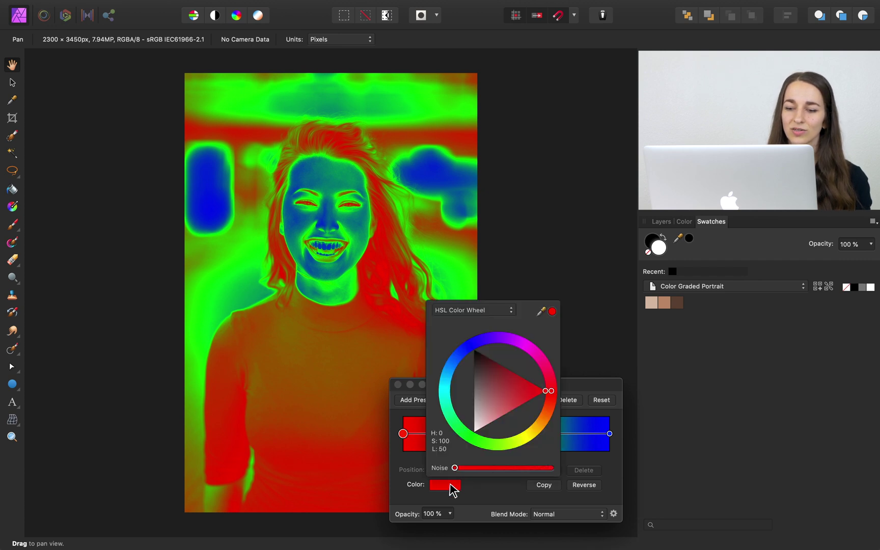
{"action": "left_click_drag", "start_coordinate": [543, 316], "coordinate": [676, 305]}
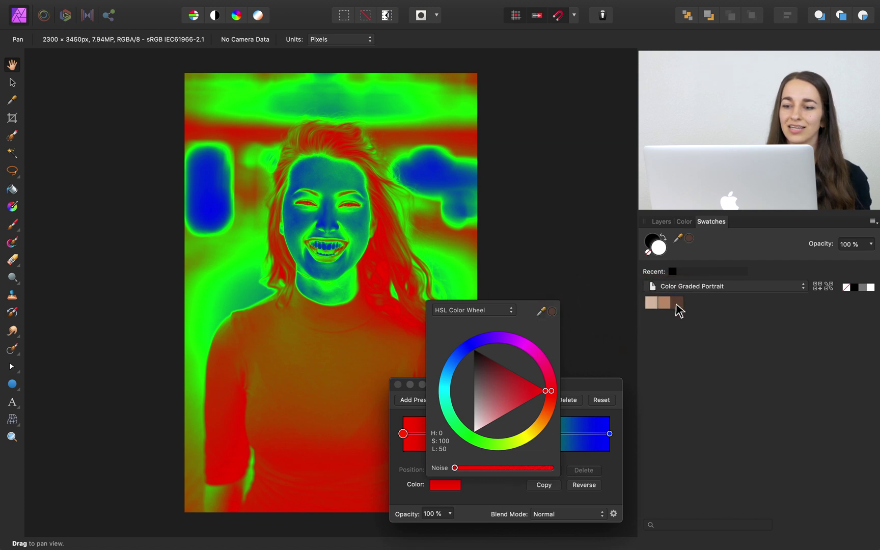
{"action": "left_click", "coordinate": [553, 312]}
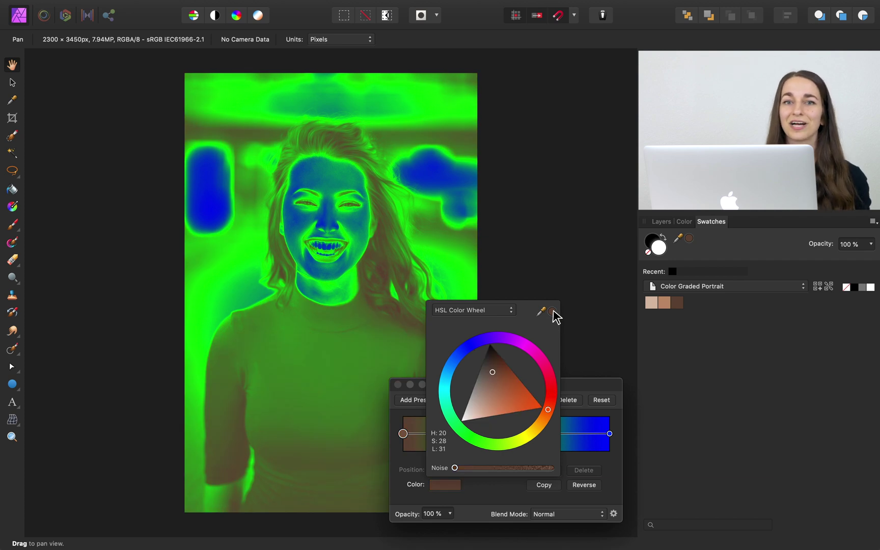
{"action": "left_click", "coordinate": [572, 461]}
Recolor the gradient map's green 50% stop with the palette's medium orange-brown swatch
{"action": "left_click", "coordinate": [506, 434]}
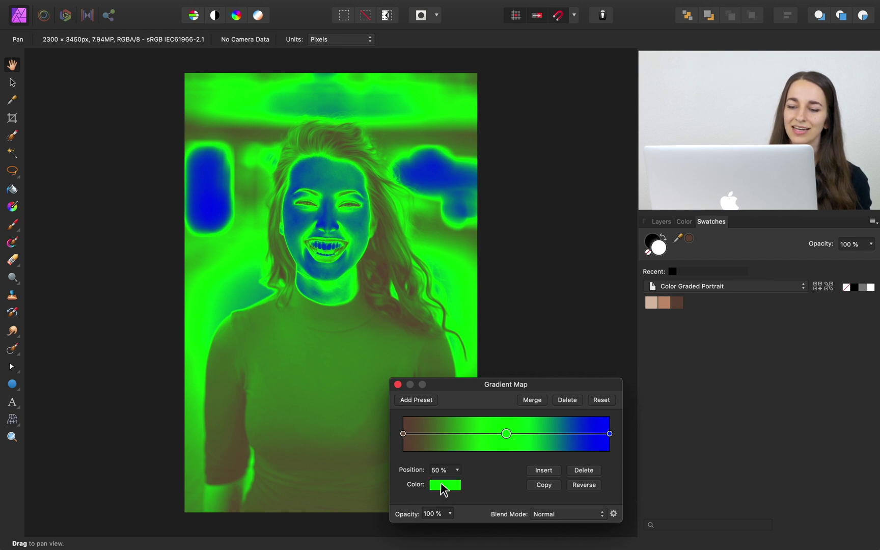
{"action": "left_click", "coordinate": [444, 486]}
{"action": "left_click_drag", "start_coordinate": [540, 310], "coordinate": [662, 299]}
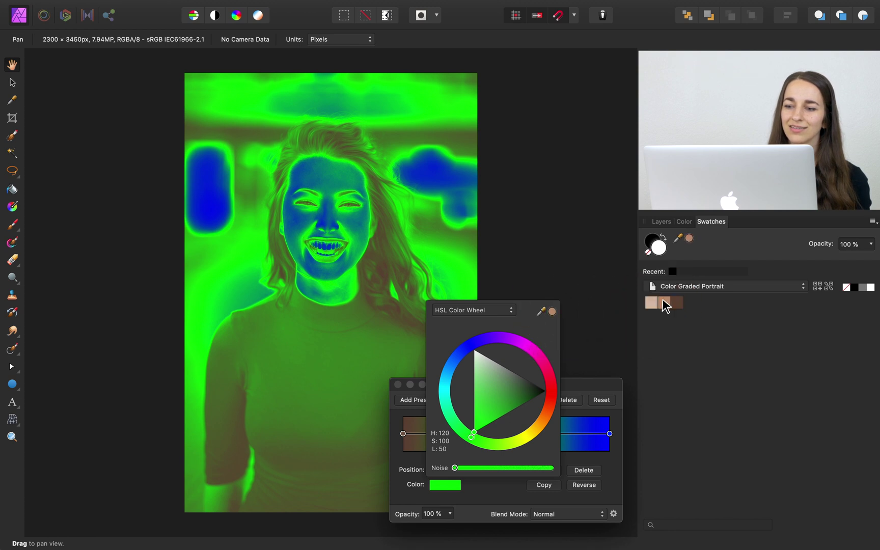
{"action": "left_click", "coordinate": [551, 311]}
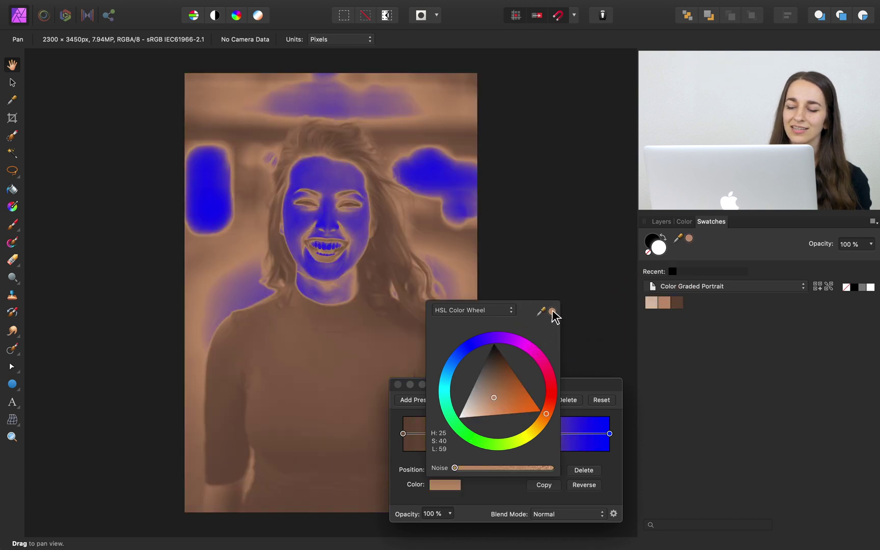
Recolor the gradient map's blue 100% stop with the palette's light beige swatch and close the adjustment settings
{"action": "left_click", "coordinate": [609, 433]}
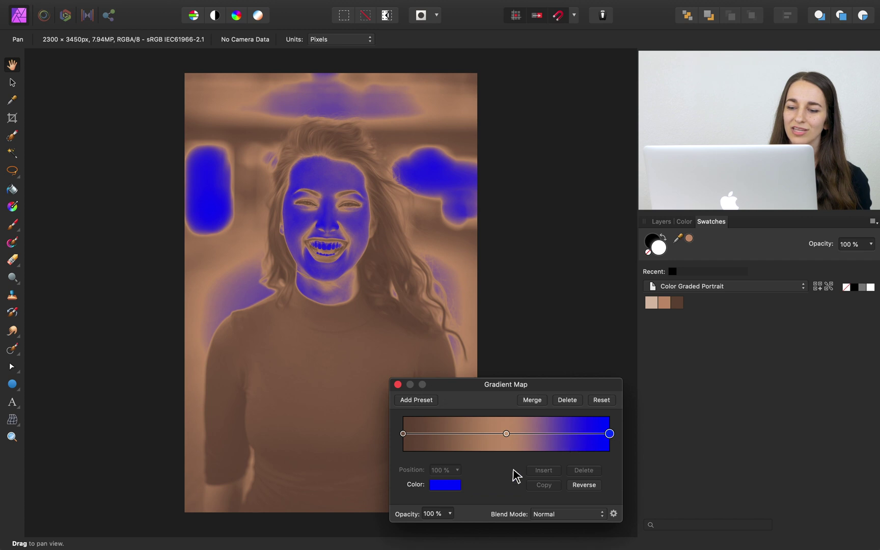
{"action": "left_click", "coordinate": [450, 486]}
{"action": "left_click_drag", "start_coordinate": [541, 311], "coordinate": [651, 306]}
{"action": "left_click", "coordinate": [552, 311]}
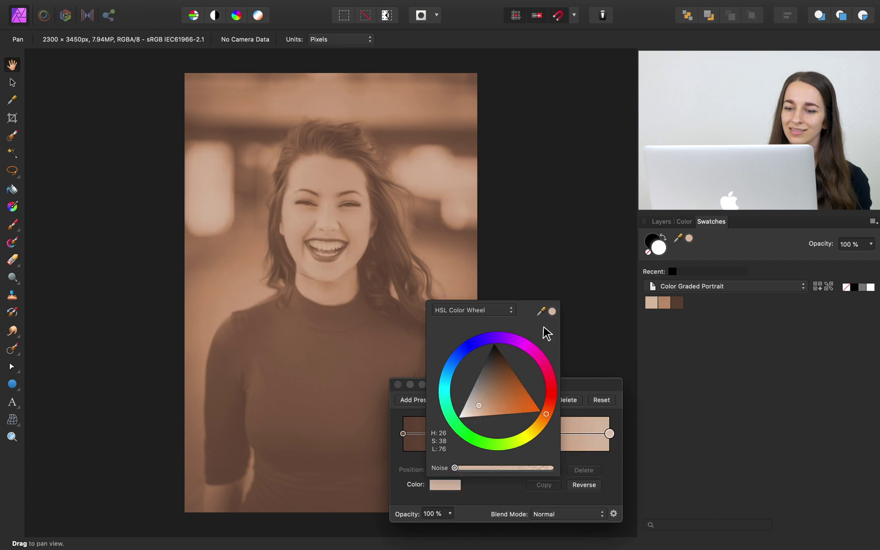
{"action": "left_click", "coordinate": [502, 490]}
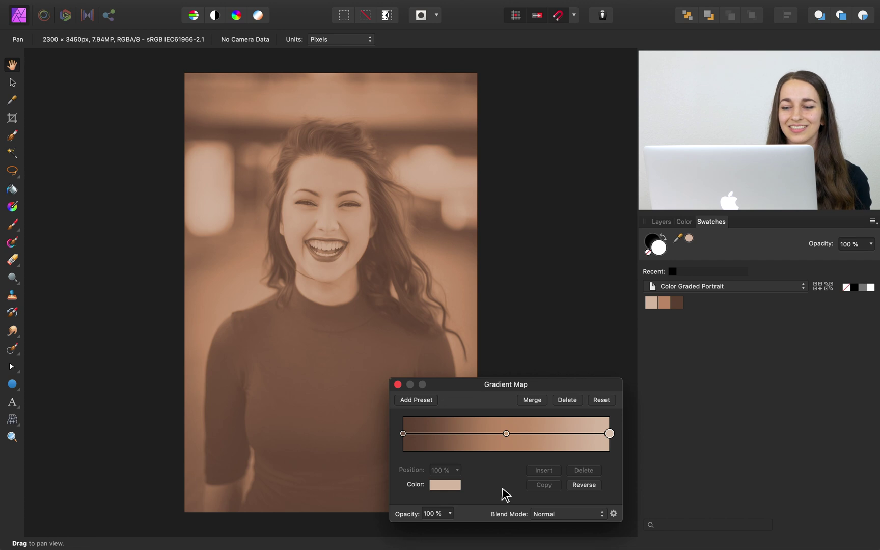
{"action": "left_click", "coordinate": [398, 384]}
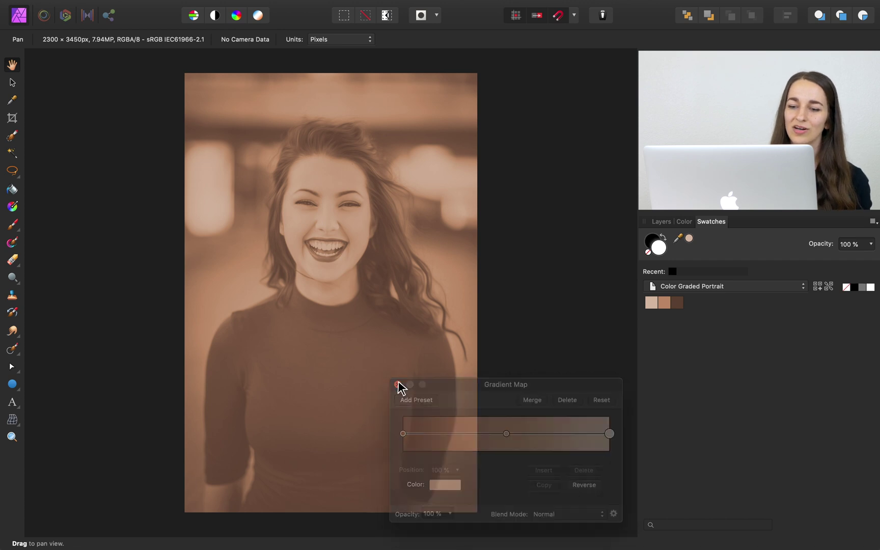
Set the Gradient Map adjustment layer to Overlay blend mode and lower its opacity to 70%
{"action": "left_click", "coordinate": [662, 221]}
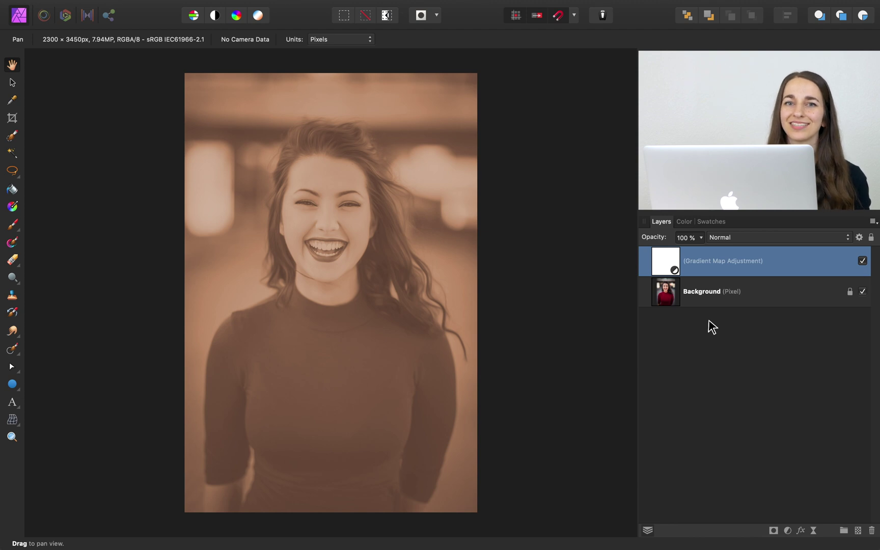
{"action": "left_click", "coordinate": [743, 237]}
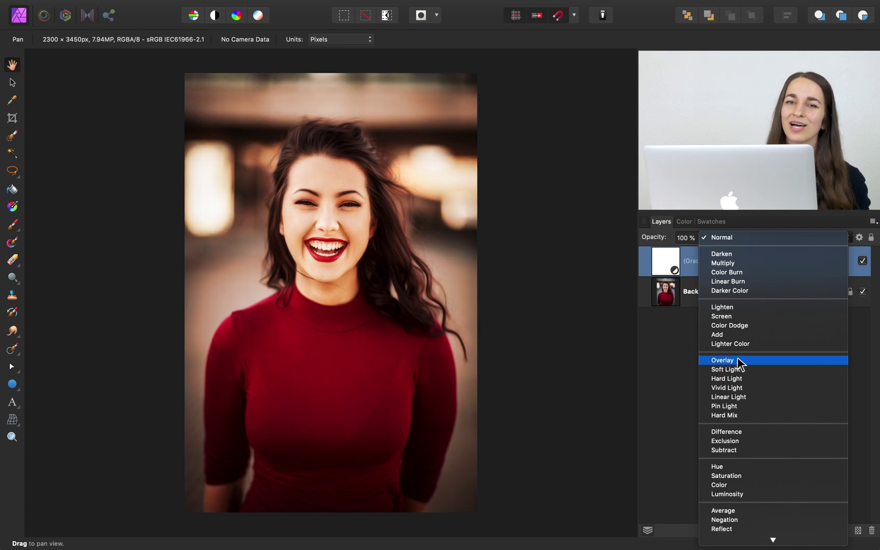
{"action": "left_click", "coordinate": [739, 363]}
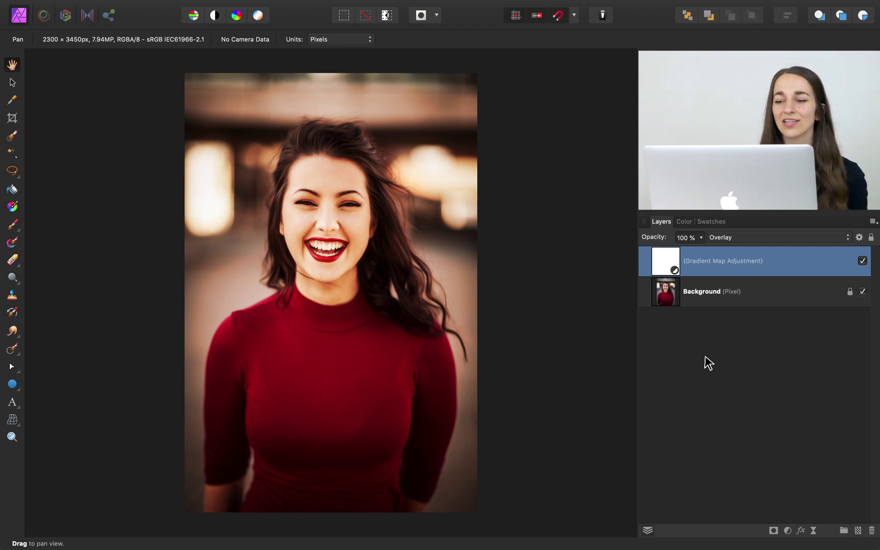
{"action": "left_click_drag", "start_coordinate": [653, 236], "coordinate": [637, 242]}
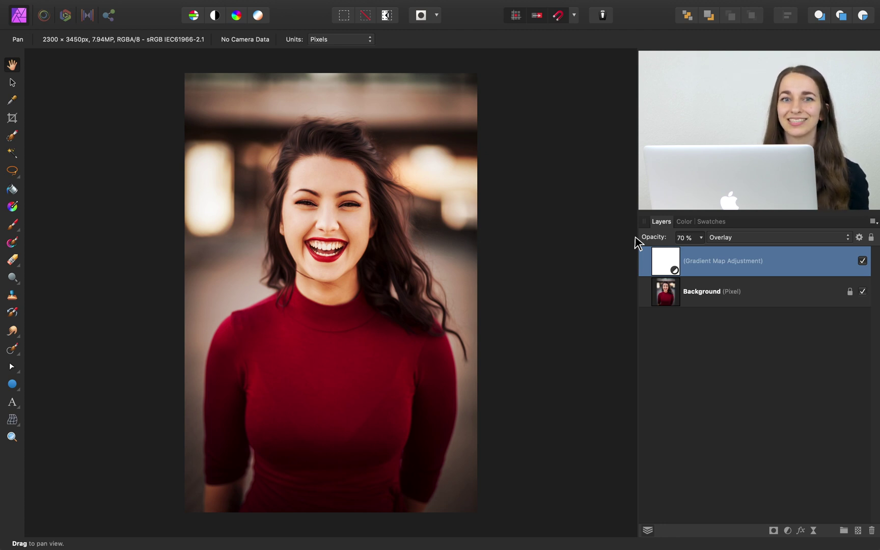
Paint softly in black over the woman on the Gradient Map adjustment's mask to reduce the effect there
{"action": "key", "text": "b"}
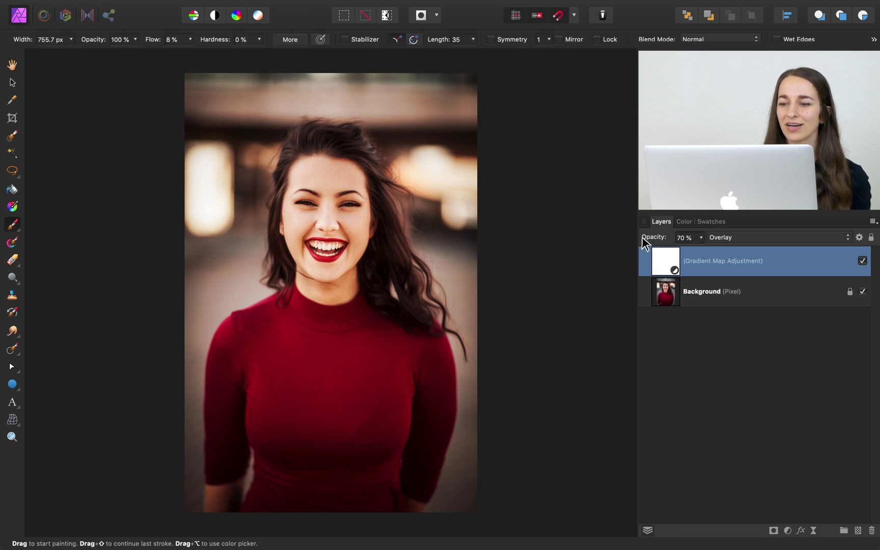
{"action": "left_click", "coordinate": [682, 222]}
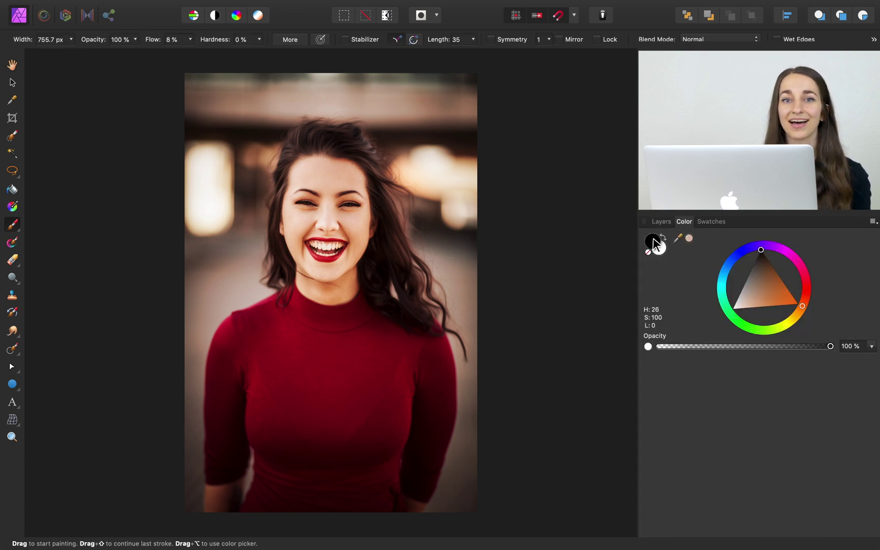
{"action": "left_click", "coordinate": [662, 222]}
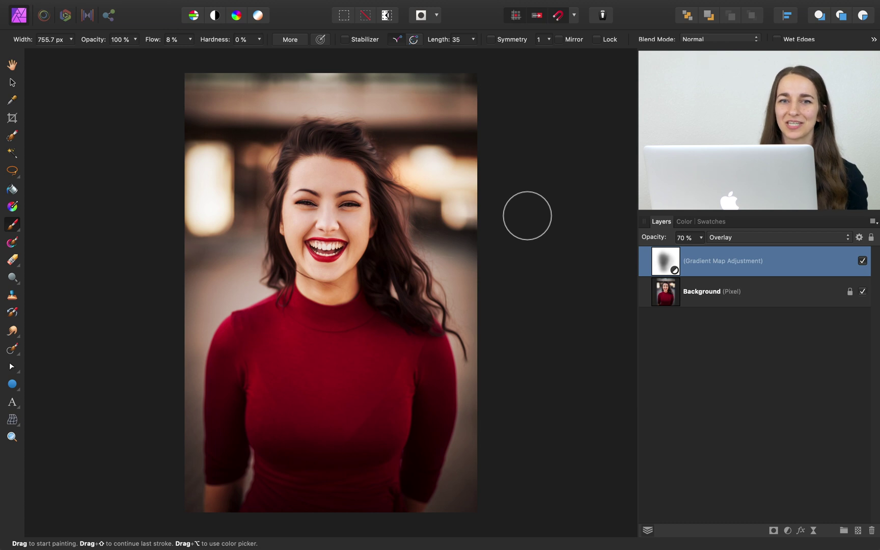
Add a Curves adjustment that slightly raises the black point and slightly lowers the white point of the master curve, and close its settings
{"action": "left_click", "coordinate": [787, 530]}
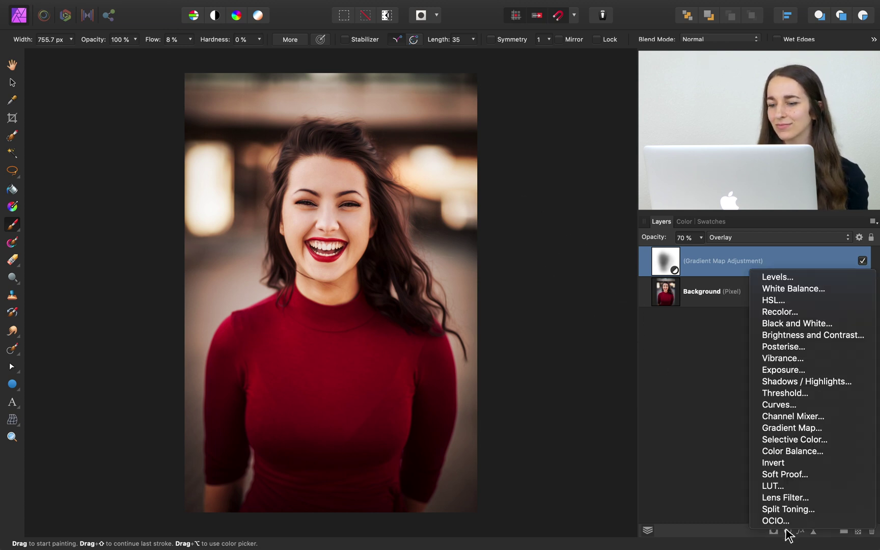
{"action": "left_click", "coordinate": [779, 405]}
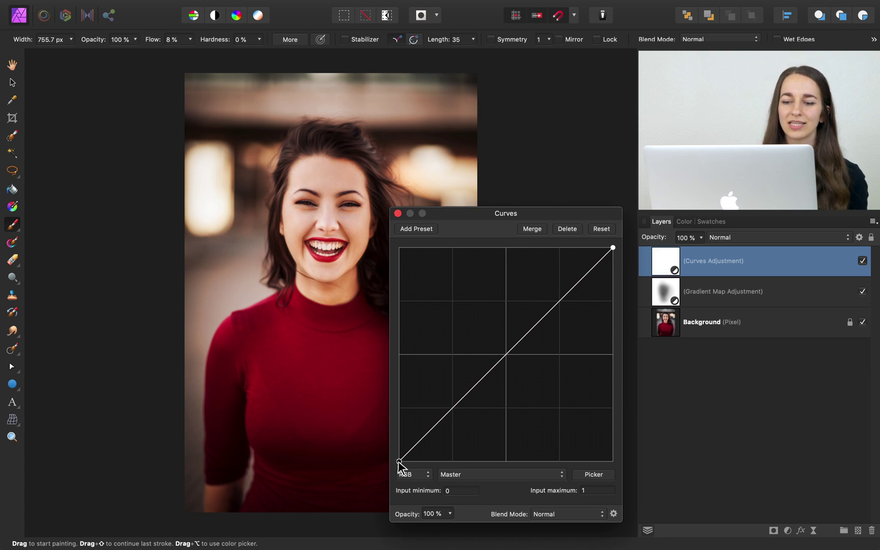
{"action": "mouse_move", "coordinate": [399, 461]}
{"action": "left_mouse_down"}
{"action": "mouse_move", "coordinate": [398, 397]}
{"action": "mouse_move", "coordinate": [395, 457]}
{"action": "left_mouse_up"}
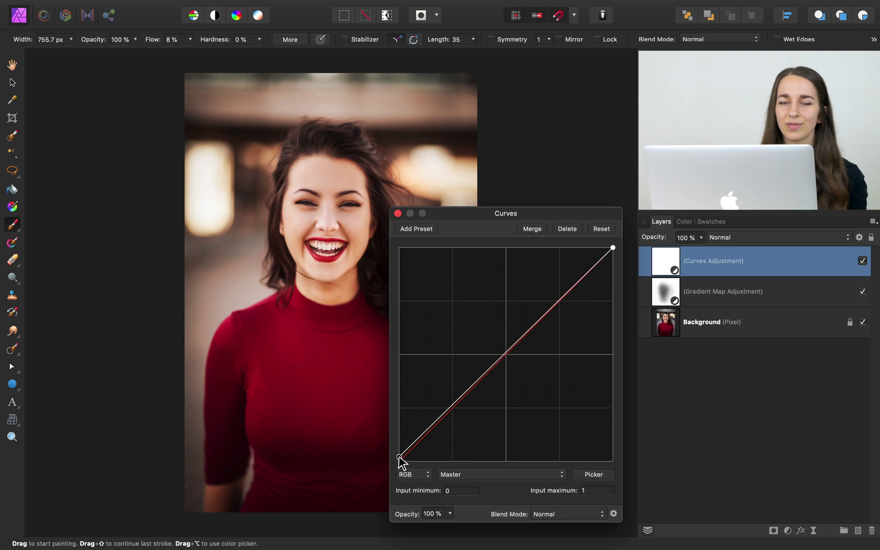
{"action": "mouse_move", "coordinate": [612, 248]}
{"action": "left_mouse_down"}
{"action": "mouse_move", "coordinate": [613, 322]}
{"action": "mouse_move", "coordinate": [612, 251]}
{"action": "left_mouse_up"}
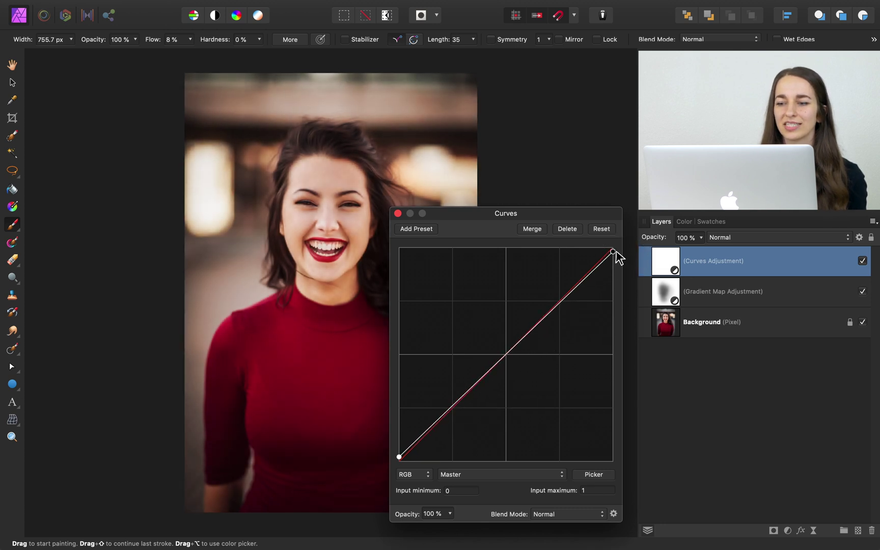
{"action": "left_click", "coordinate": [397, 213]}
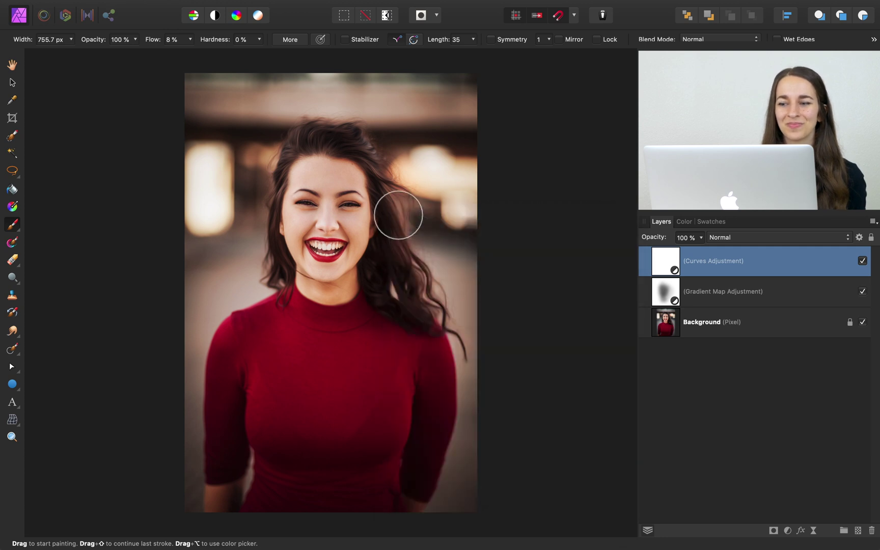
Hide and reshow the Curves and Gradient Map adjustments together to compare the photo before and after grading
{"action": "left_click", "coordinate": [716, 294], "text": "shift"}
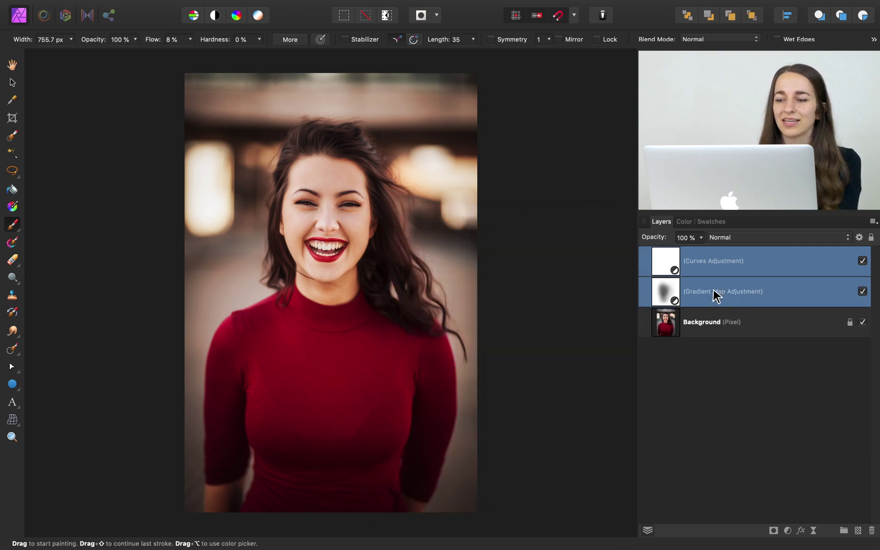
{"action": "left_click", "coordinate": [862, 261]}
{"action": "left_click", "coordinate": [862, 261]}
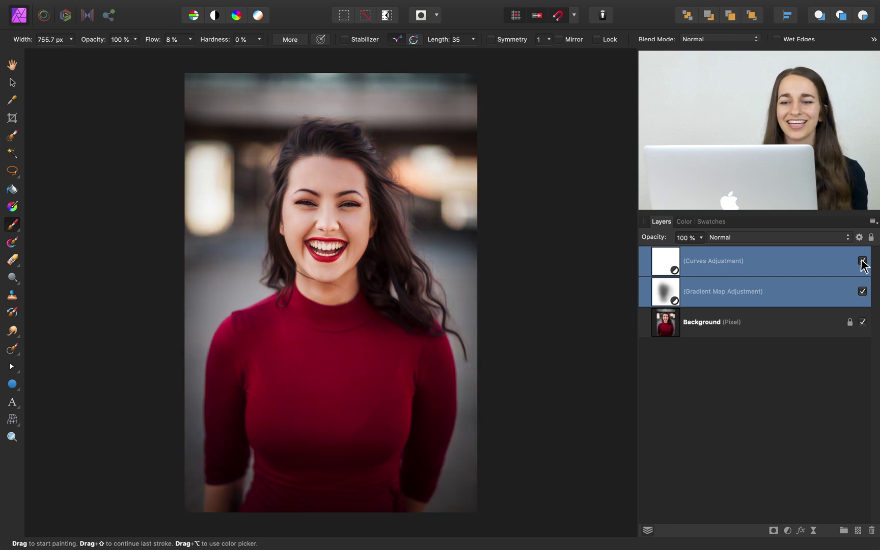